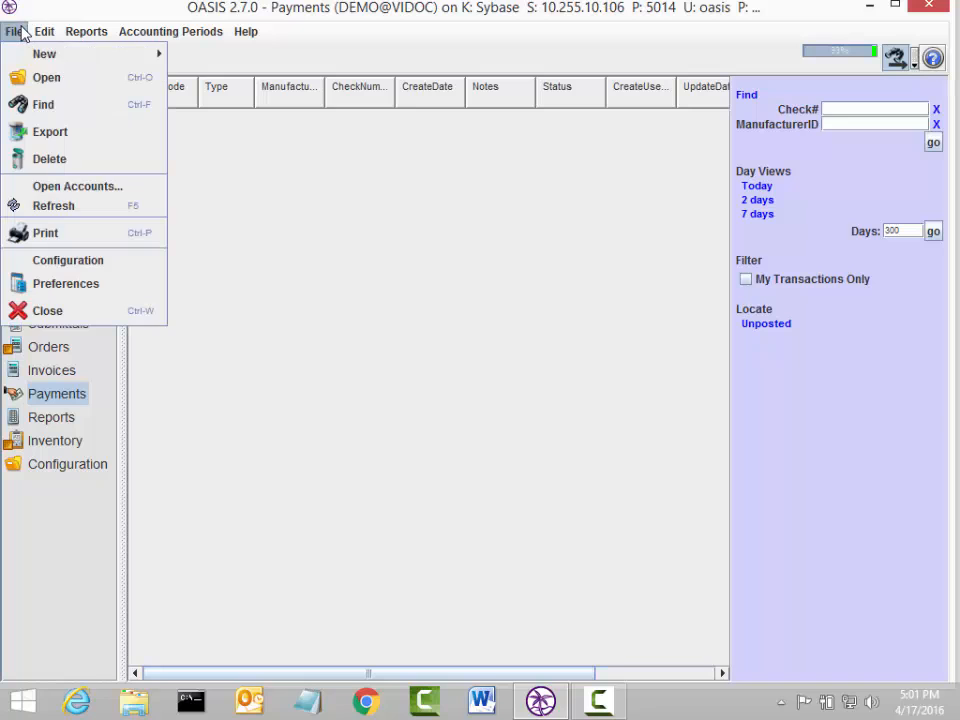
Create a new commission check for the manufacturer Fundamental Lighting.
{"action": "mouse_move", "coordinate": [40, 55]}
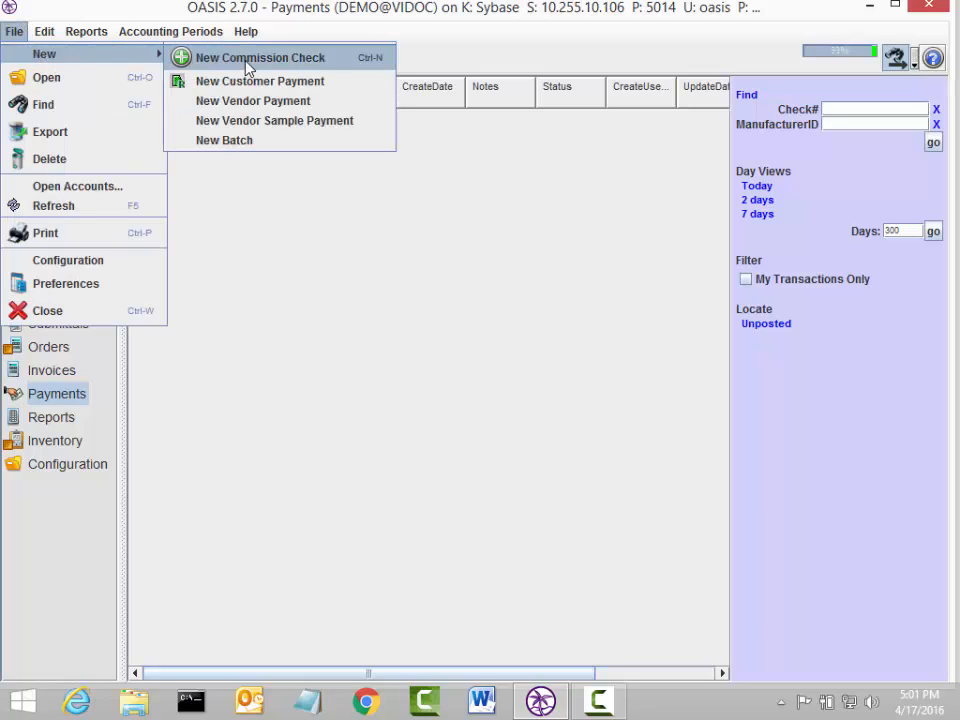
{"action": "left_click", "coordinate": [246, 63]}
{"action": "type", "text": "f"}
{"action": "key", "text": "Return"}
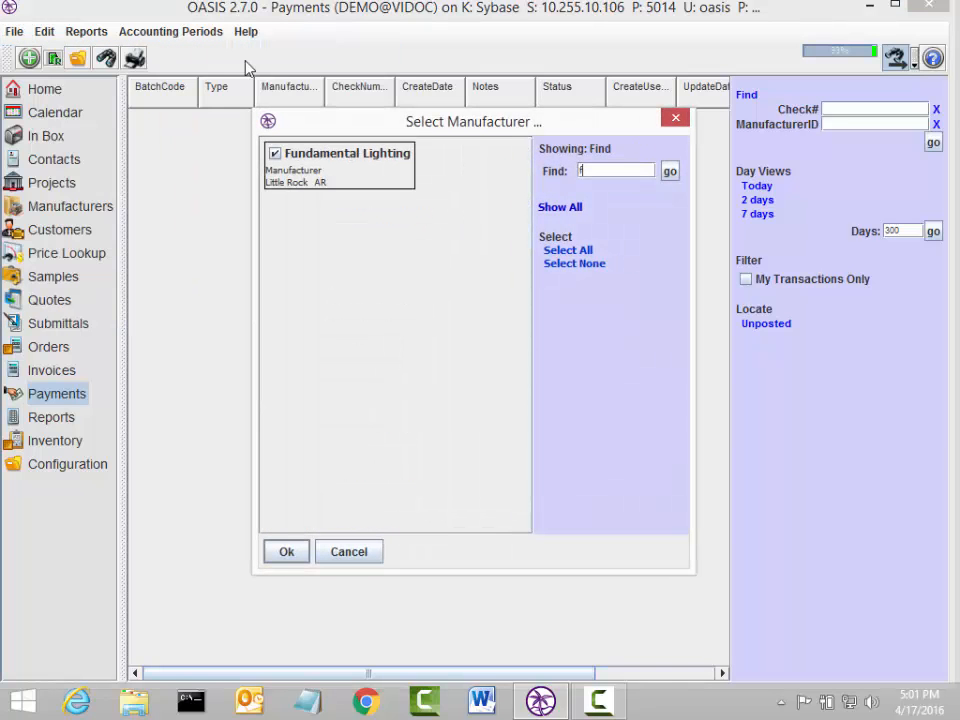
{"action": "key", "text": "Return"}
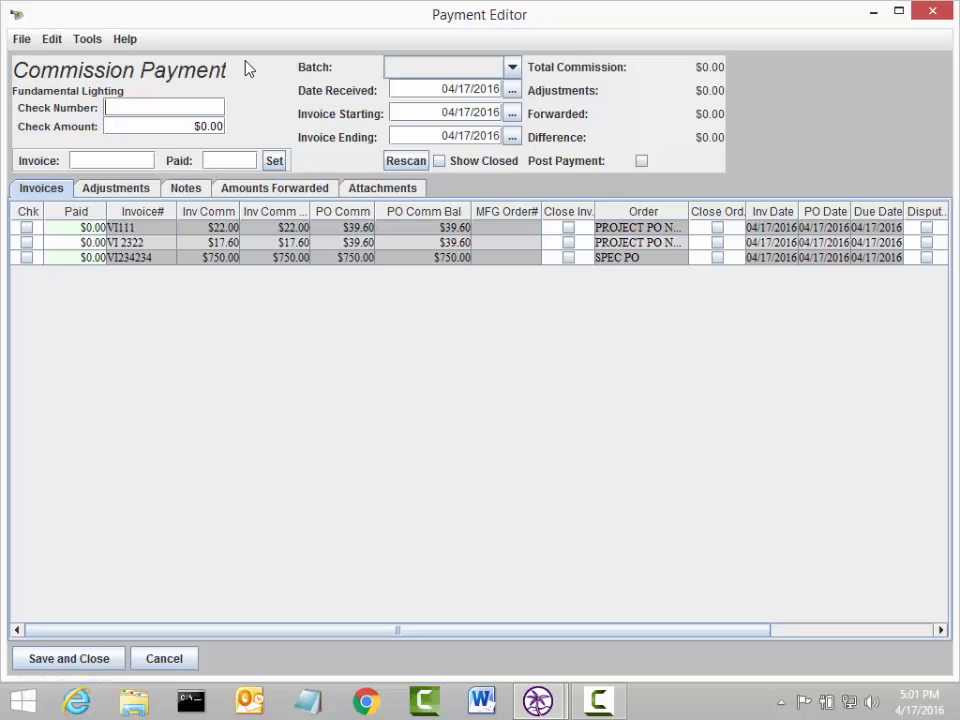
Set the commission payment's check number to ck 23423 and its check amount to $500.00.
{"action": "type", "text": "ck 23423"}
{"action": "key", "text": "Tab"}
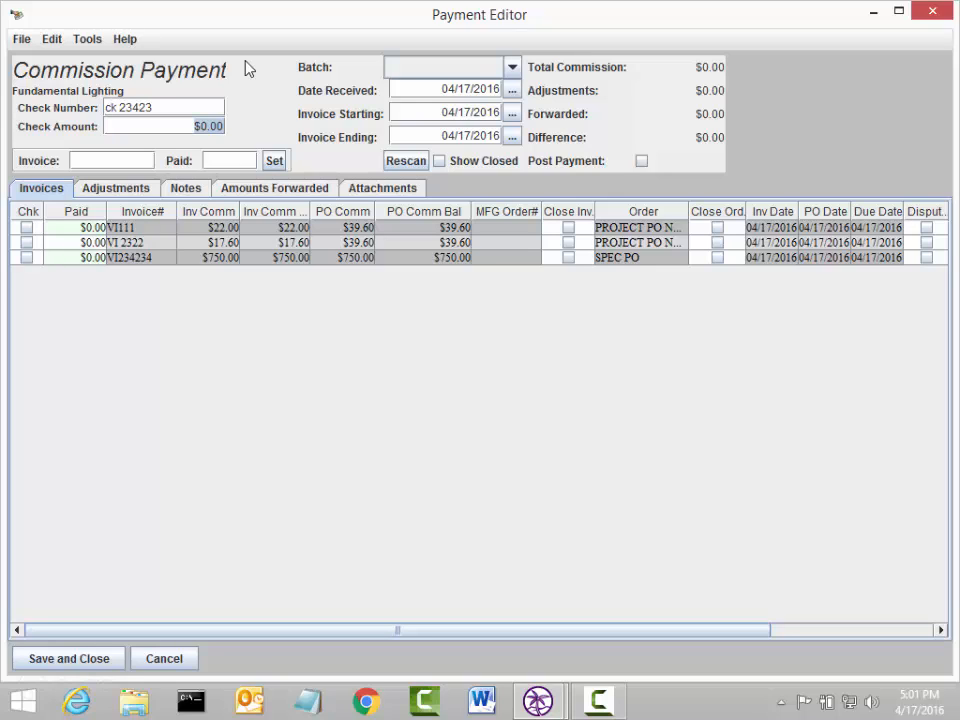
{"action": "type", "text": "500"}
{"action": "key", "text": "Tab"}
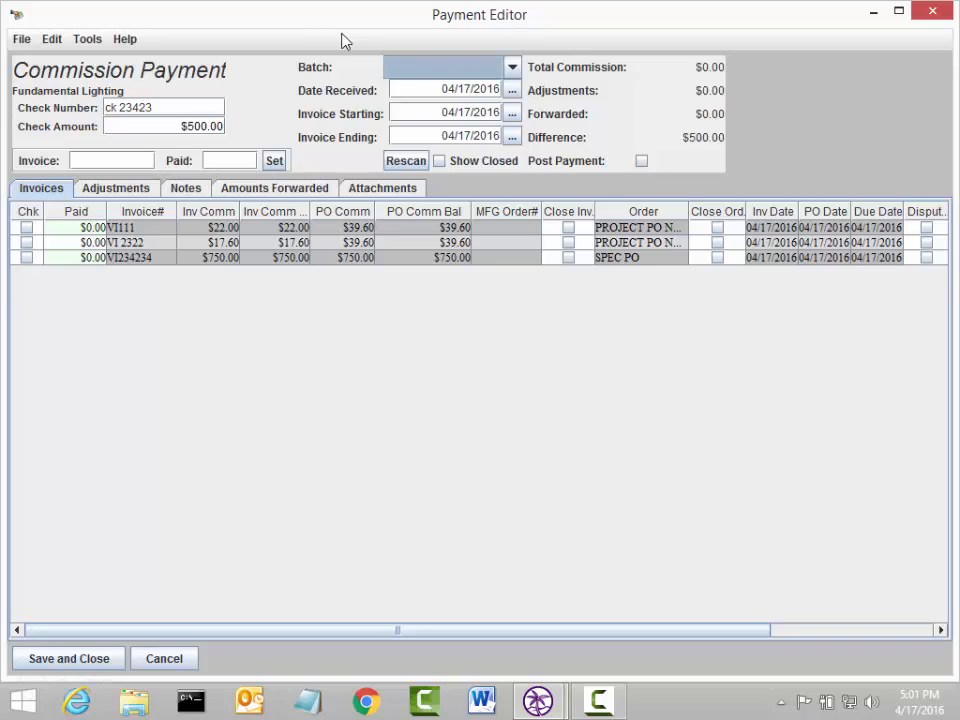
{"action": "left_click", "coordinate": [474, 90]}
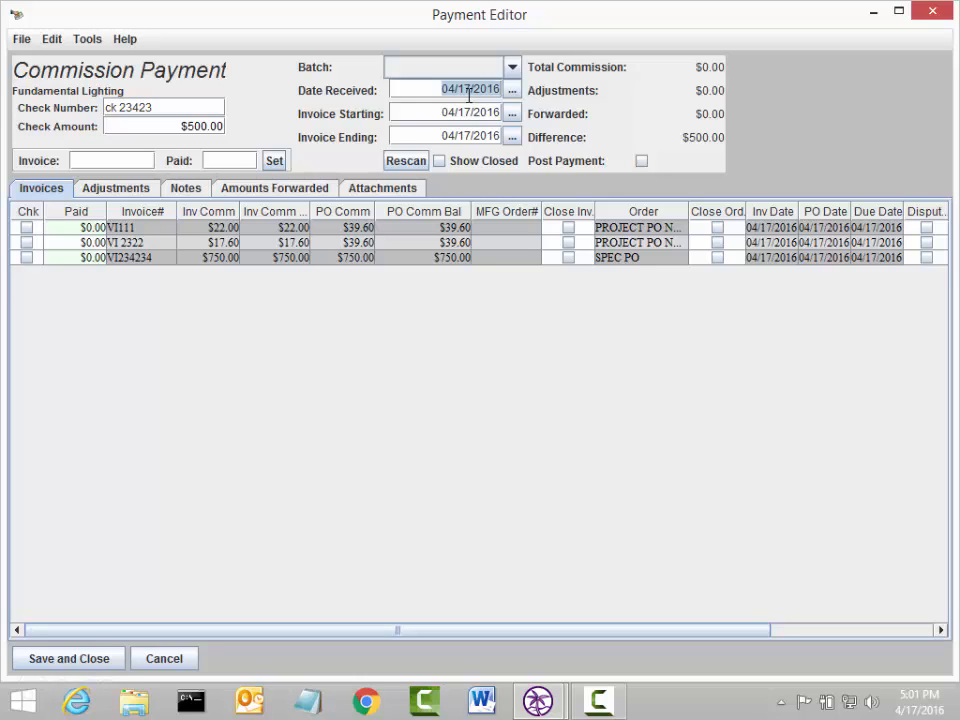
Apply a paid amount of $22.00 to invoice VI111 using the quick invoice entry.
{"action": "left_click", "coordinate": [120, 164]}
{"action": "type", "text": "vi111"}
{"action": "key", "text": "Tab"}
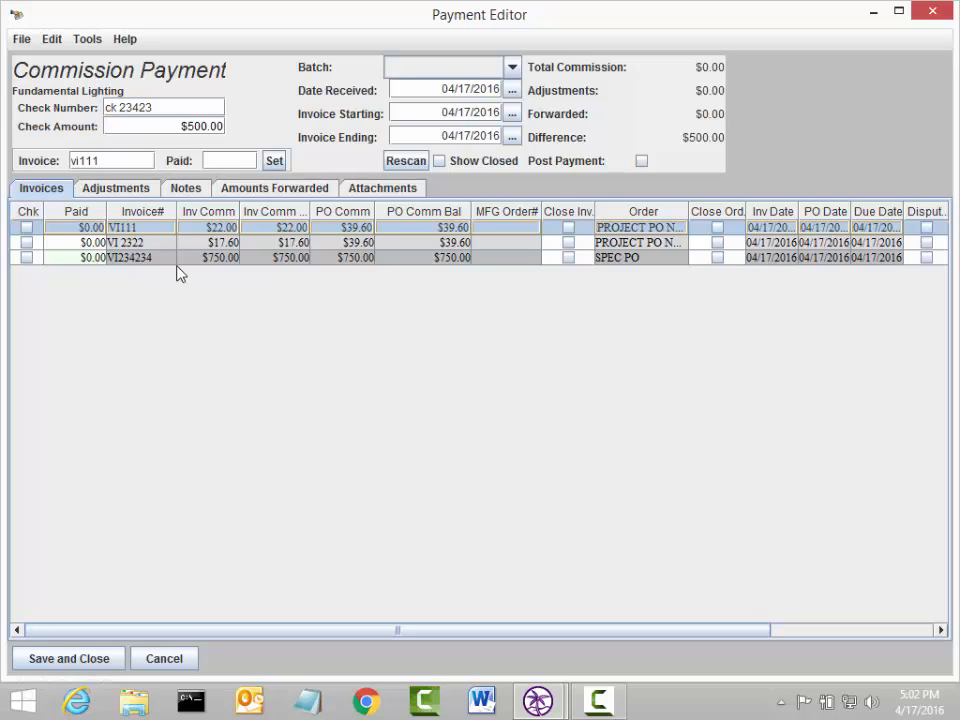
{"action": "type", "text": "22"}
{"action": "key", "text": "Tab"}
{"action": "key", "text": "Return"}
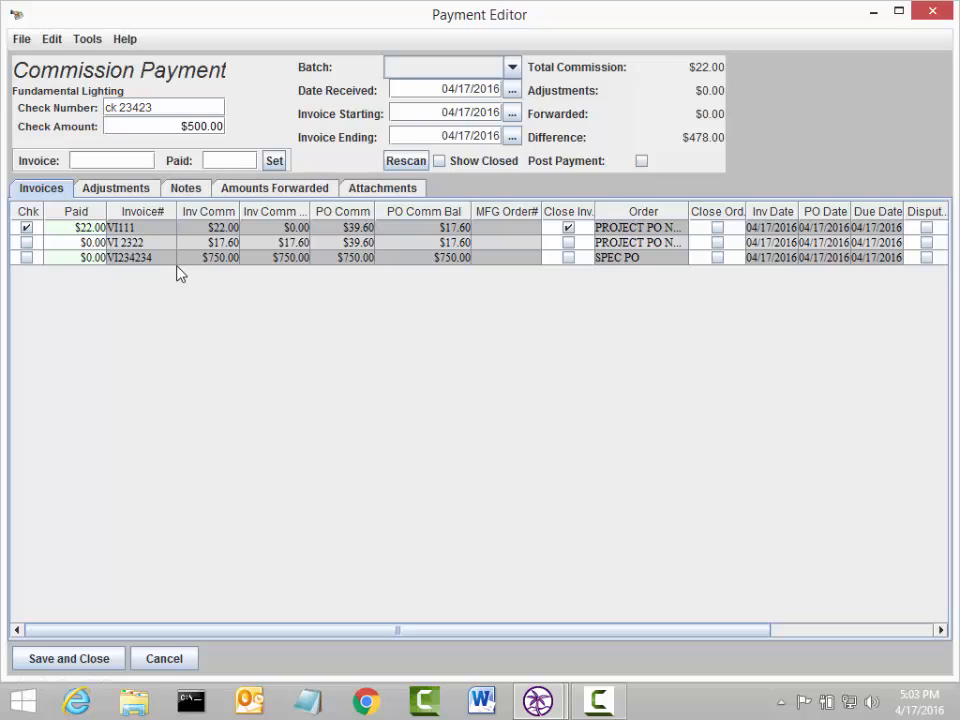
Apply a paid amount of $17.60 to invoice VI 2322.
{"action": "type", "text": "vi 2322"}
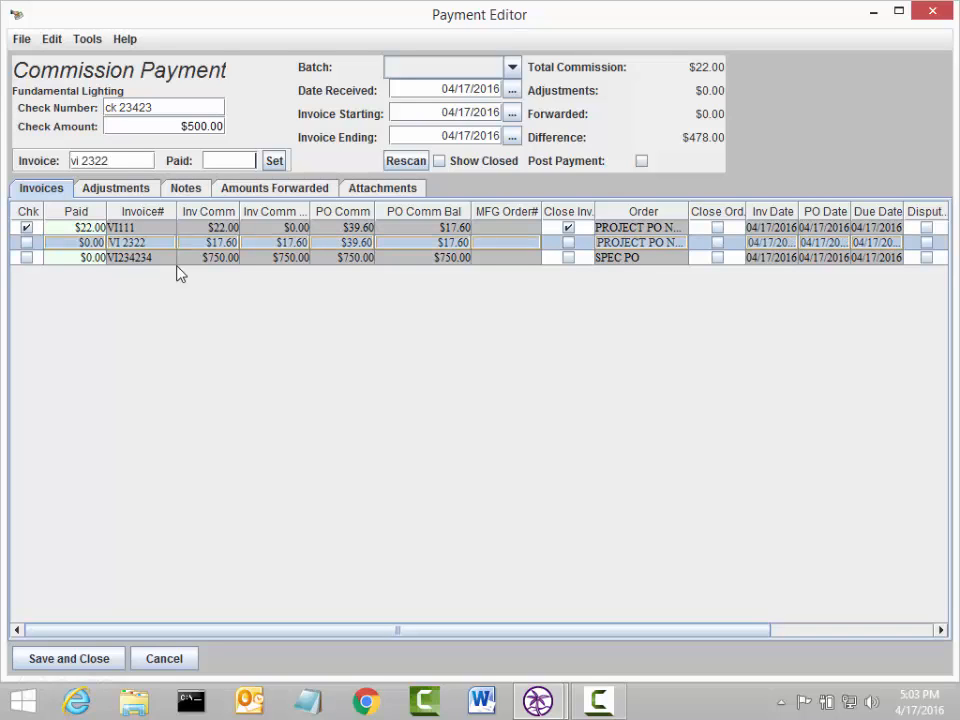
{"action": "key", "text": "Tab"}
{"action": "type", "text": "17.60"}
{"action": "key", "text": "Return"}
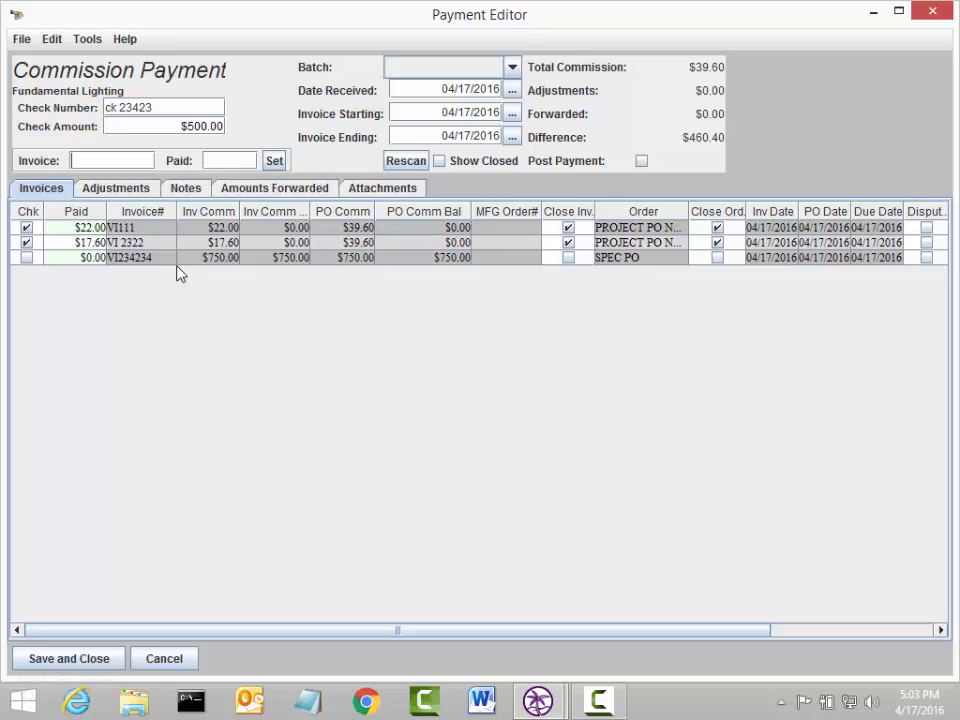
Apply a partial payment of $500.00 to invoice VI234234.
{"action": "type", "text": "vi234234"}
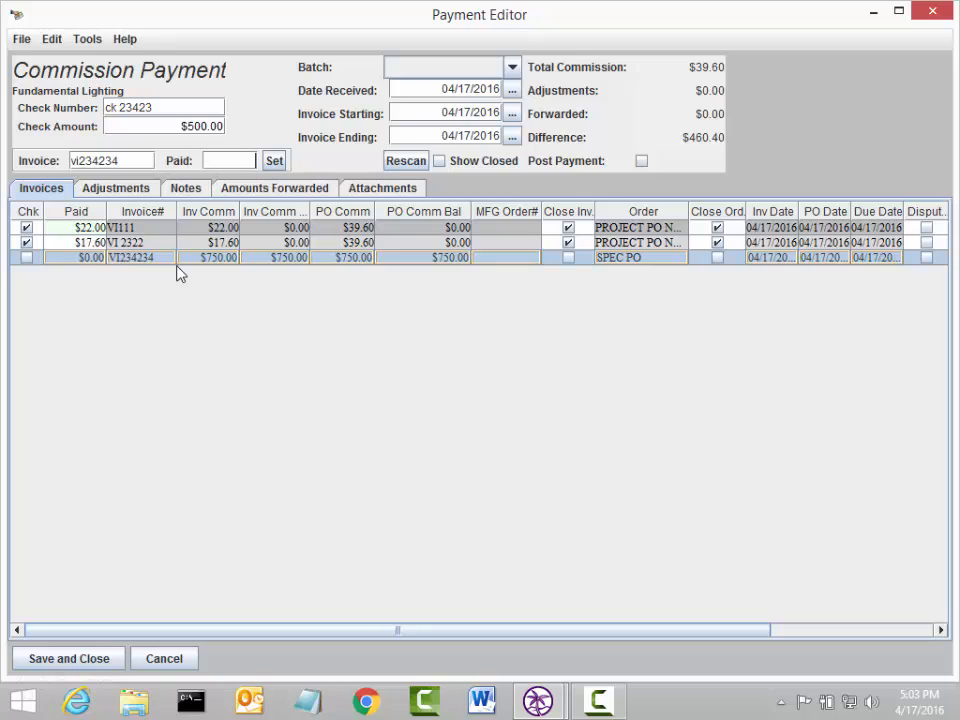
{"action": "type", "text": "500"}
{"action": "key", "text": "Return"}
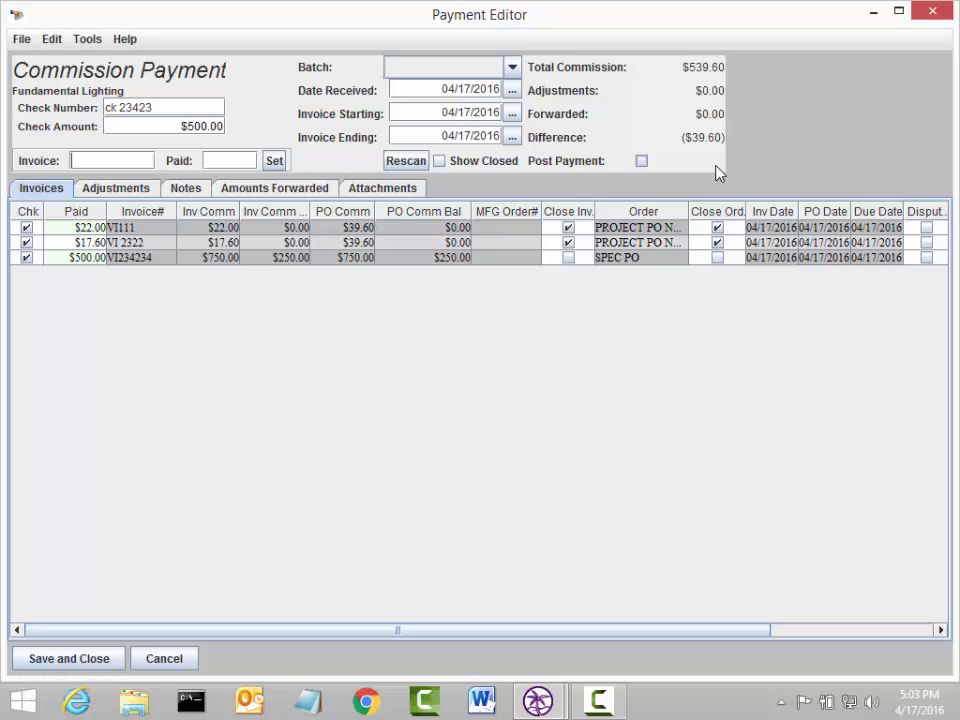
Add a commission adjustment described as marketing with an amount of -39.6.
{"action": "left_click", "coordinate": [95, 196]}
{"action": "left_click", "coordinate": [62, 252]}
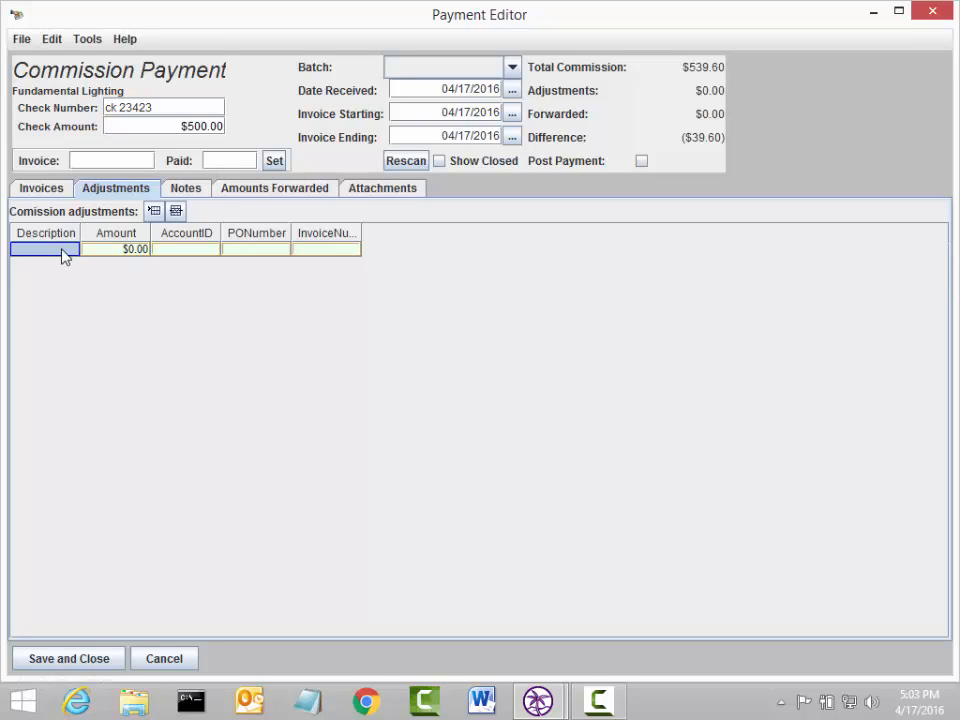
{"action": "type", "text": "marketing"}
{"action": "key", "text": "Tab"}
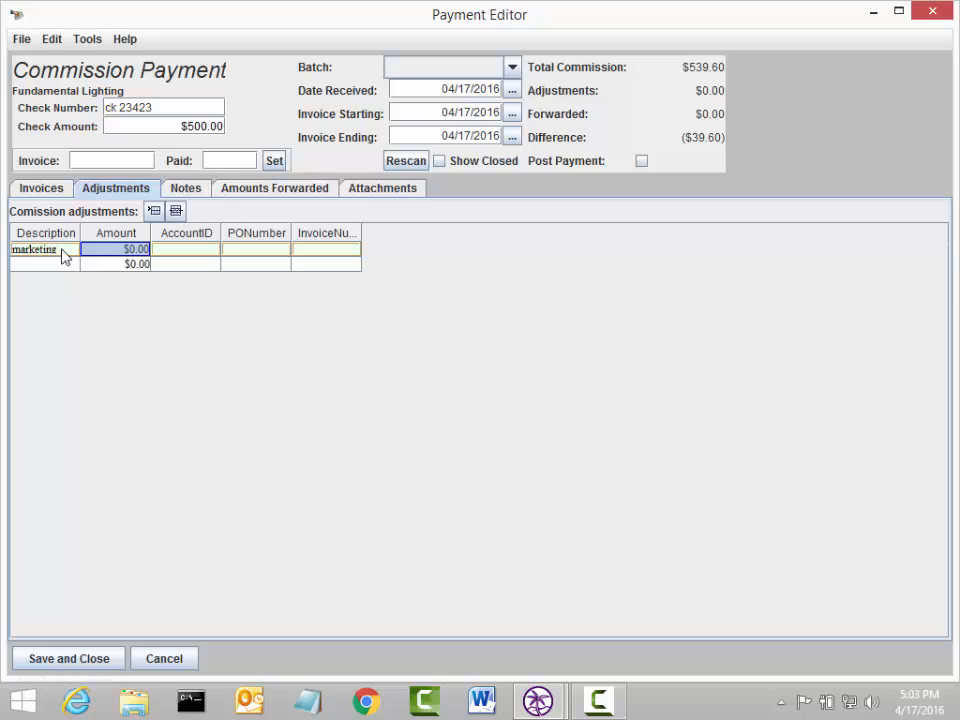
{"action": "type", "text": "-"}
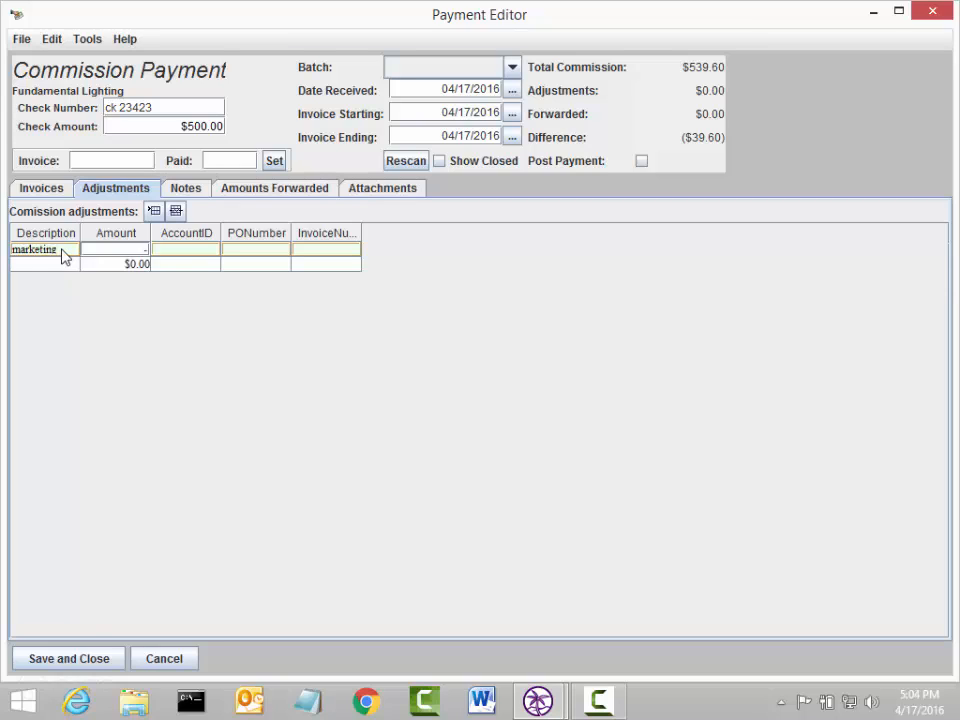
{"action": "type", "text": "39.6"}
{"action": "key", "text": "Tab"}
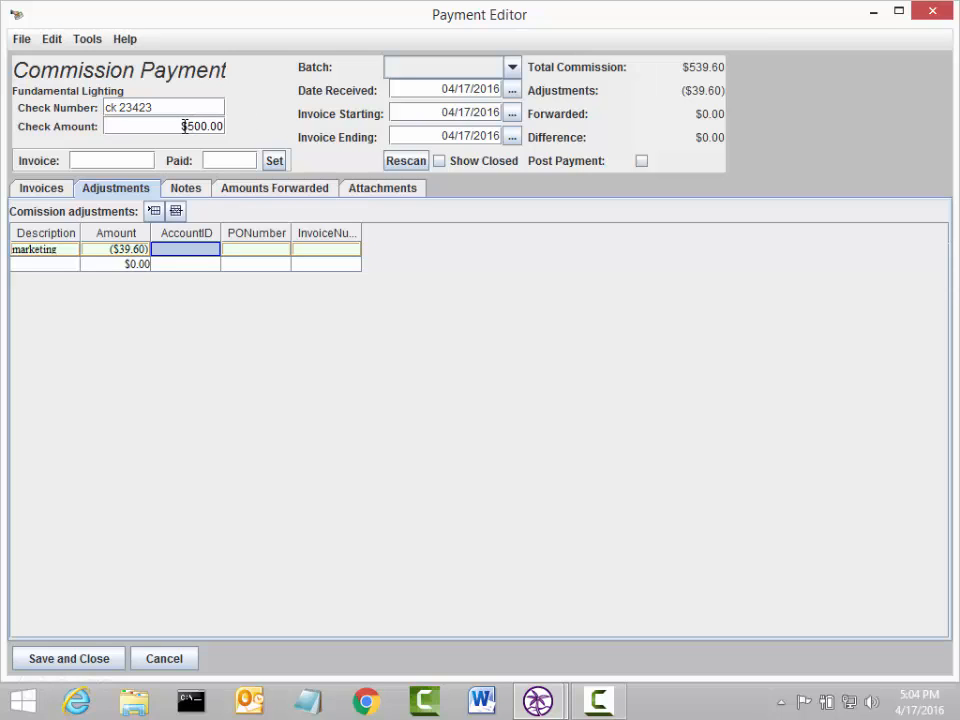
Review the paid amounts against the invoice commissions and remaining commission balances of the three invoices.
{"action": "left_click", "coordinate": [60, 193]}
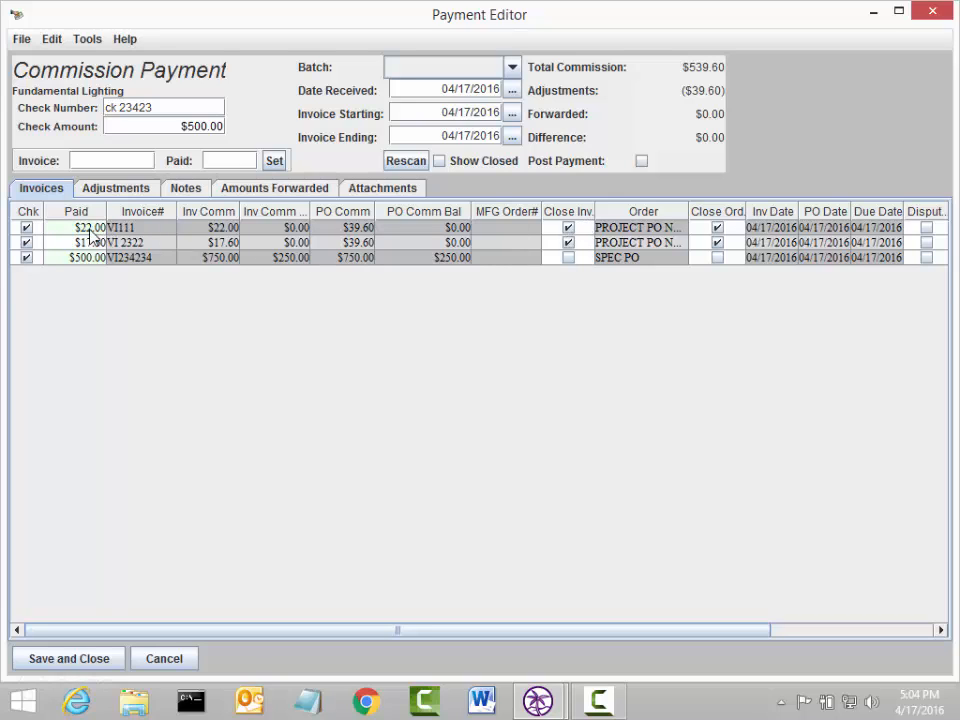
{"action": "left_click", "coordinate": [212, 229]}
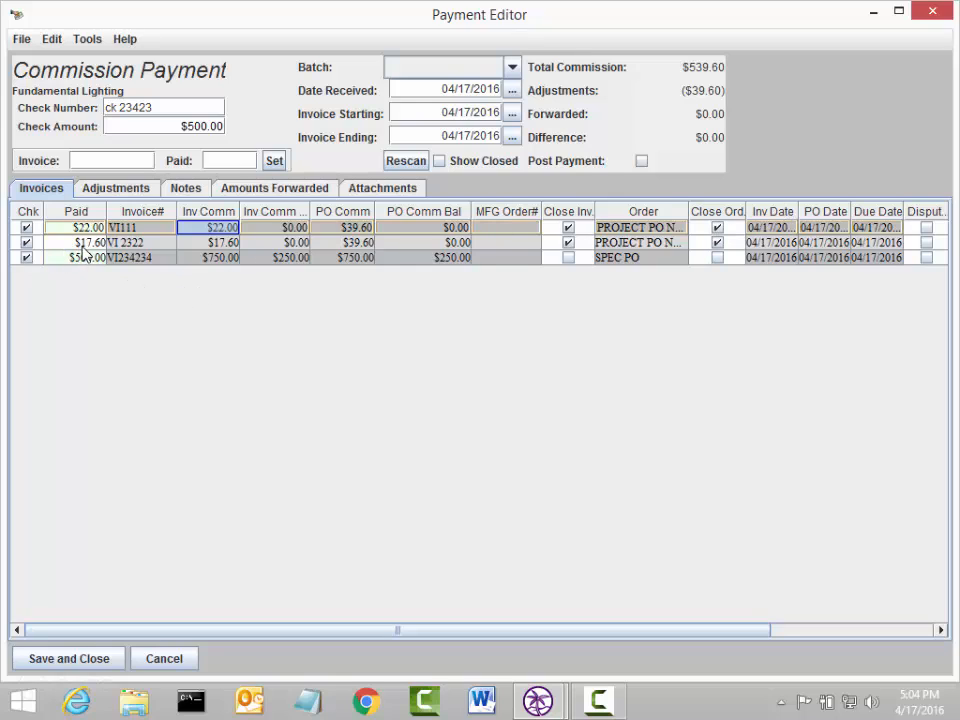
{"action": "left_click", "coordinate": [233, 244]}
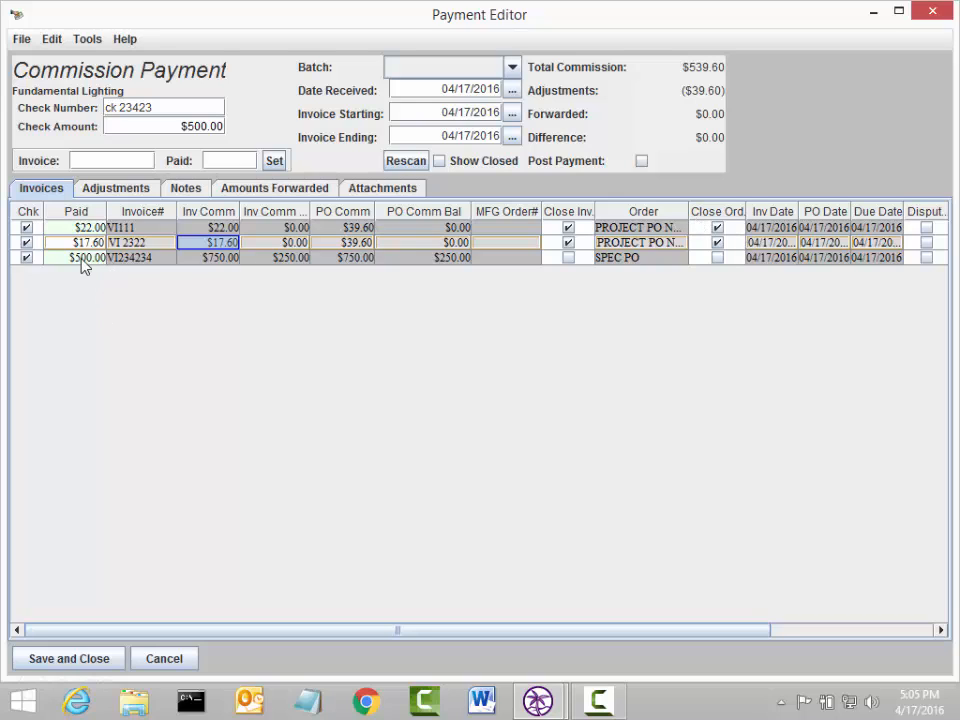
{"action": "left_click", "coordinate": [210, 258]}
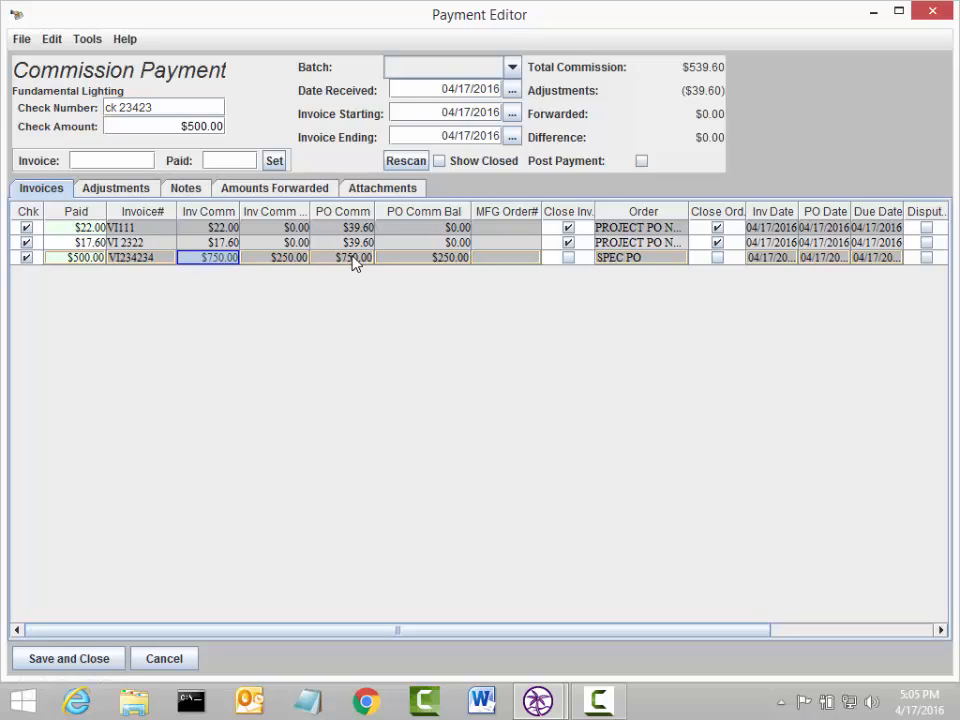
{"action": "left_click", "coordinate": [289, 260]}
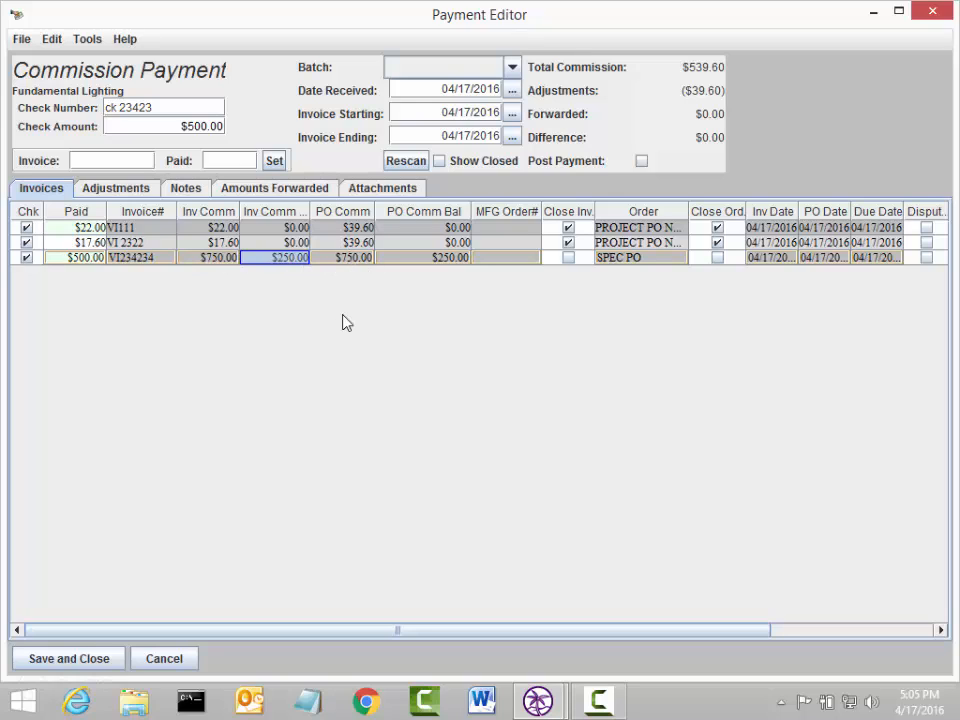
{"action": "left_click", "coordinate": [437, 264]}
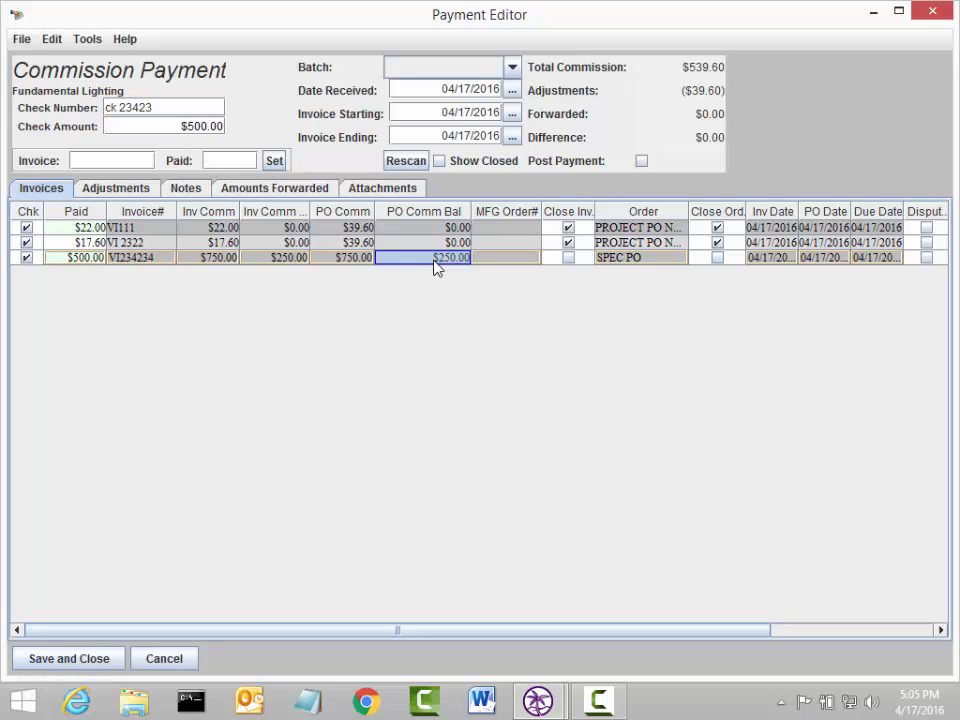
Mark invoice VI234234 as disputed with the note "investigate commissiong / overage", leaving the reviewer blank.
{"action": "left_click", "coordinate": [925, 258]}
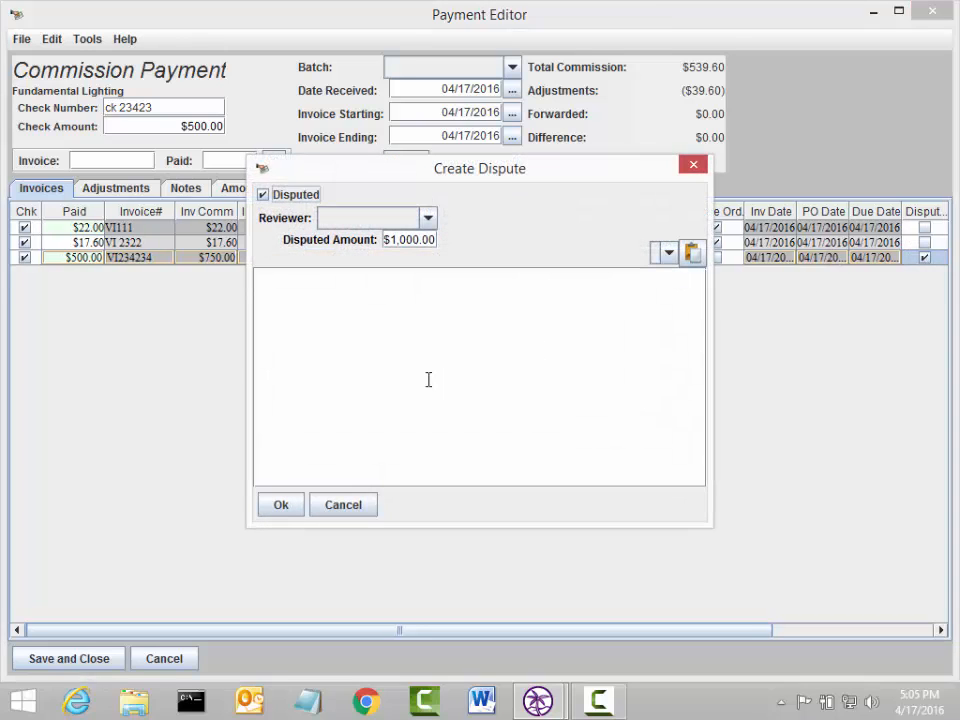
{"action": "left_click", "coordinate": [428, 379]}
{"action": "type", "text": "investigate"}
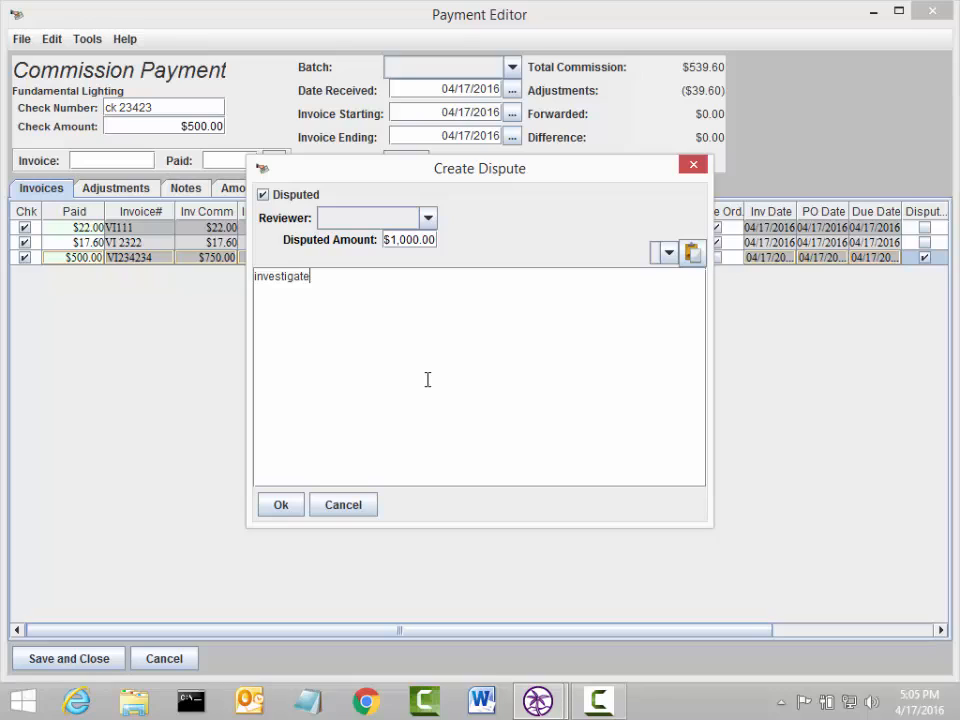
{"action": "type", "text": " commissiong / "}
{"action": "type", "text": "/ overage"}
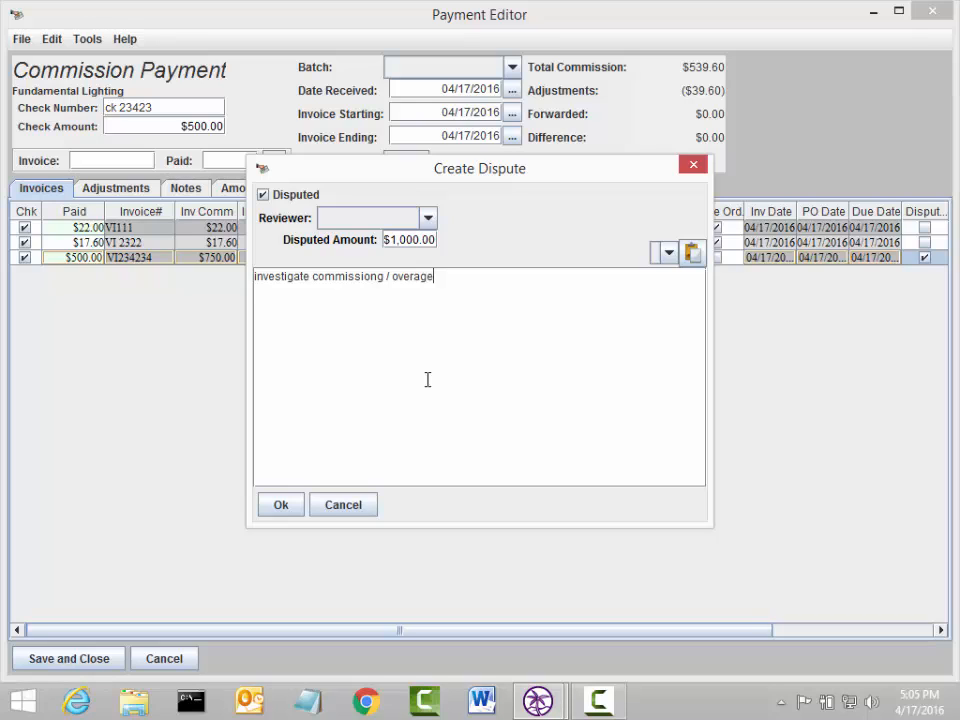
{"action": "left_click", "coordinate": [430, 218]}
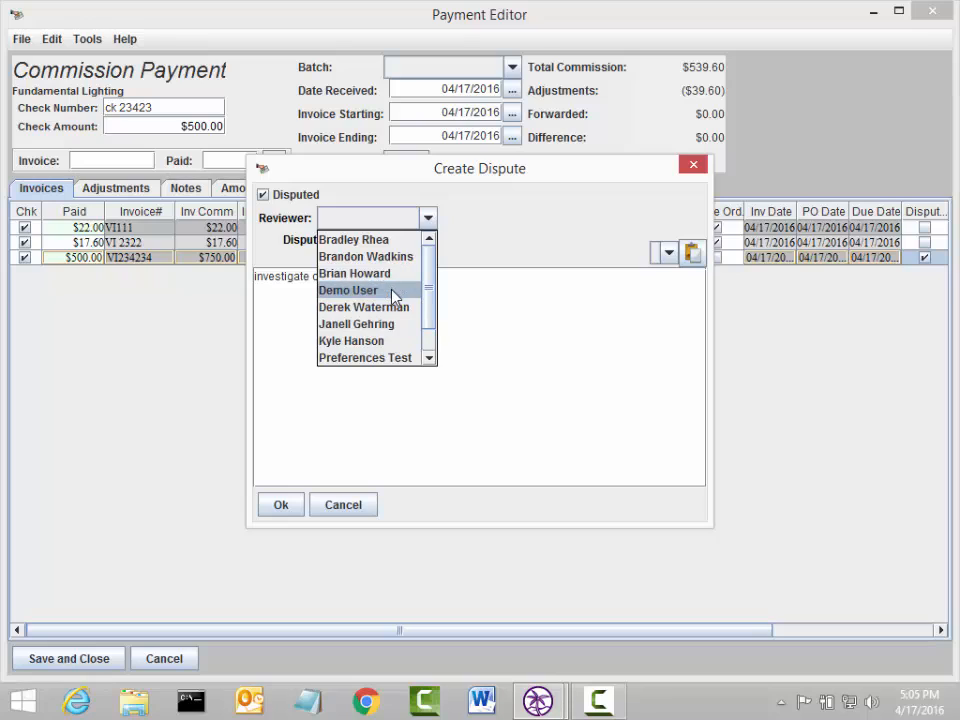
{"action": "left_click", "coordinate": [505, 262]}
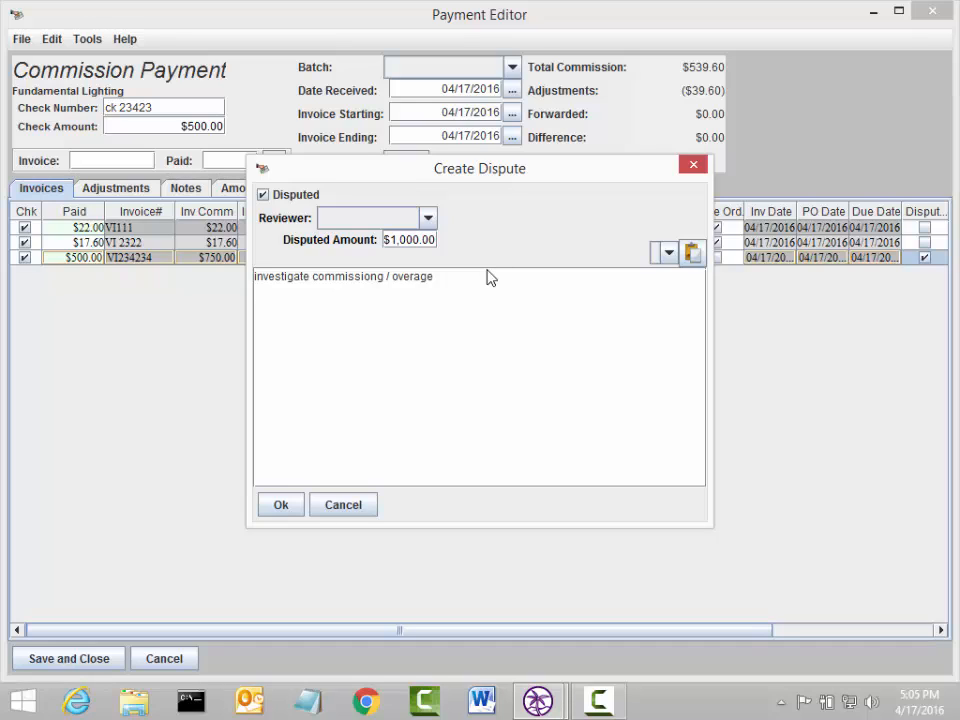
{"action": "left_click", "coordinate": [281, 505]}
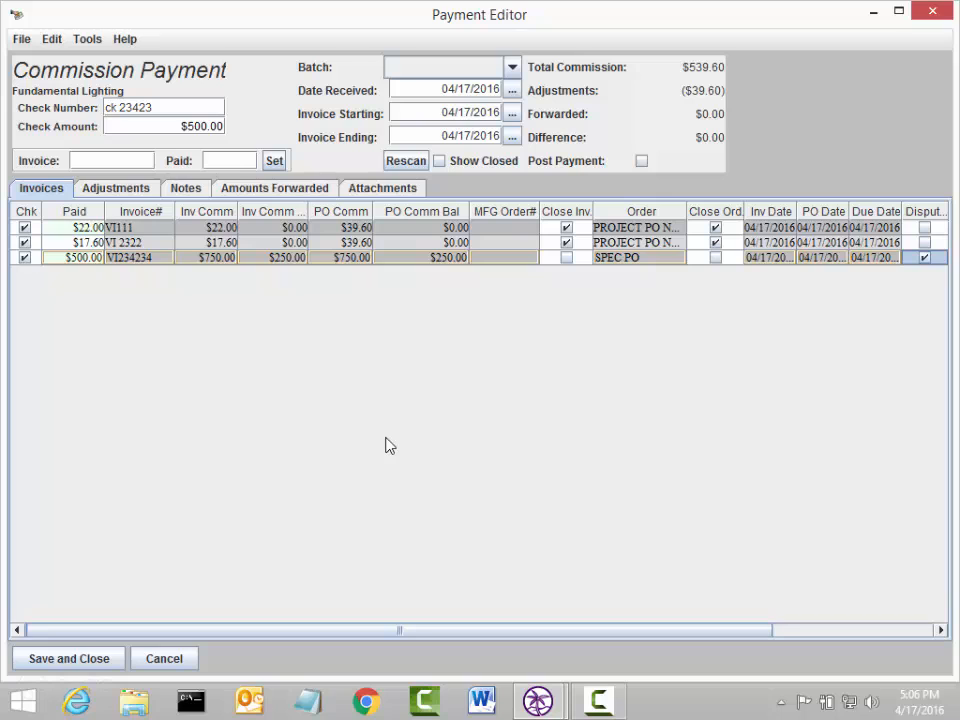
Post the commission payment to the accounting records, then save and close it.
{"action": "left_click", "coordinate": [641, 162]}
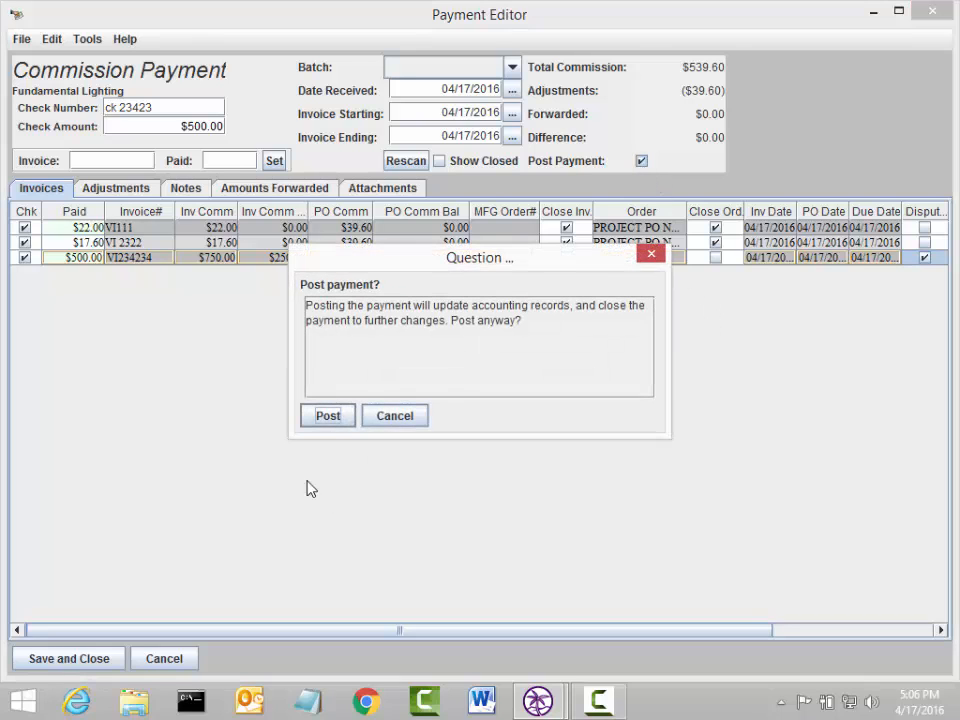
{"action": "left_click", "coordinate": [329, 416]}
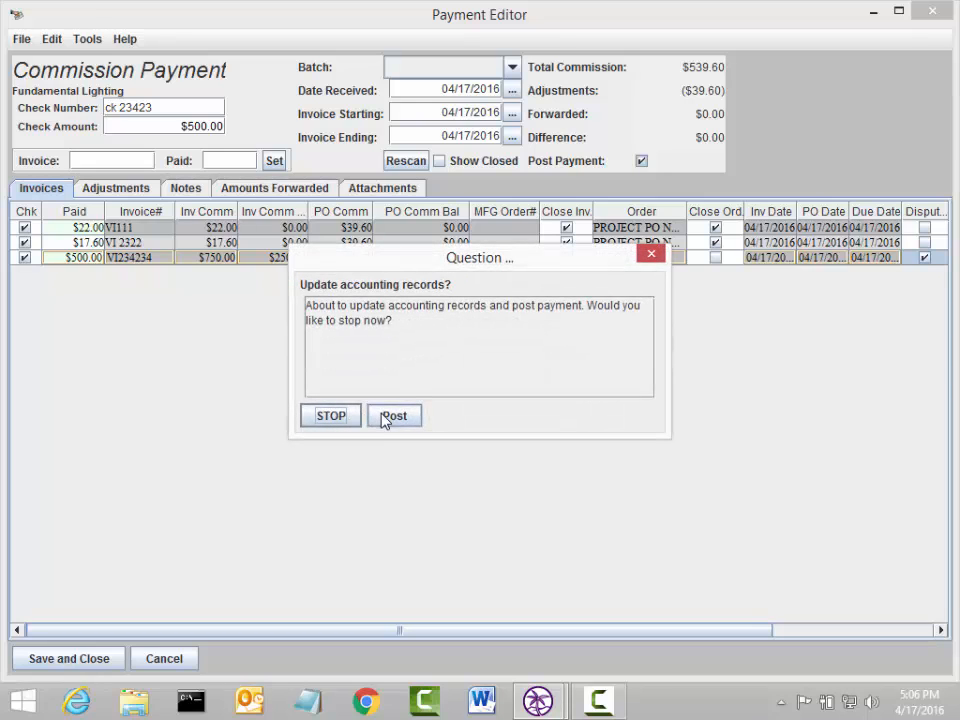
{"action": "left_click", "coordinate": [385, 418]}
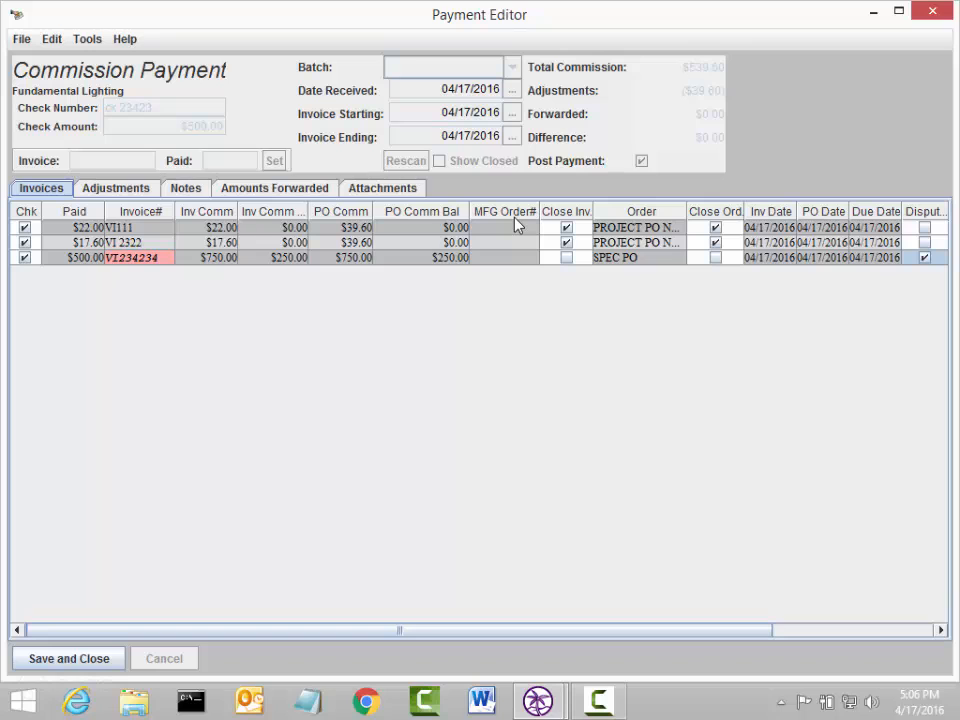
{"action": "left_click", "coordinate": [98, 662]}
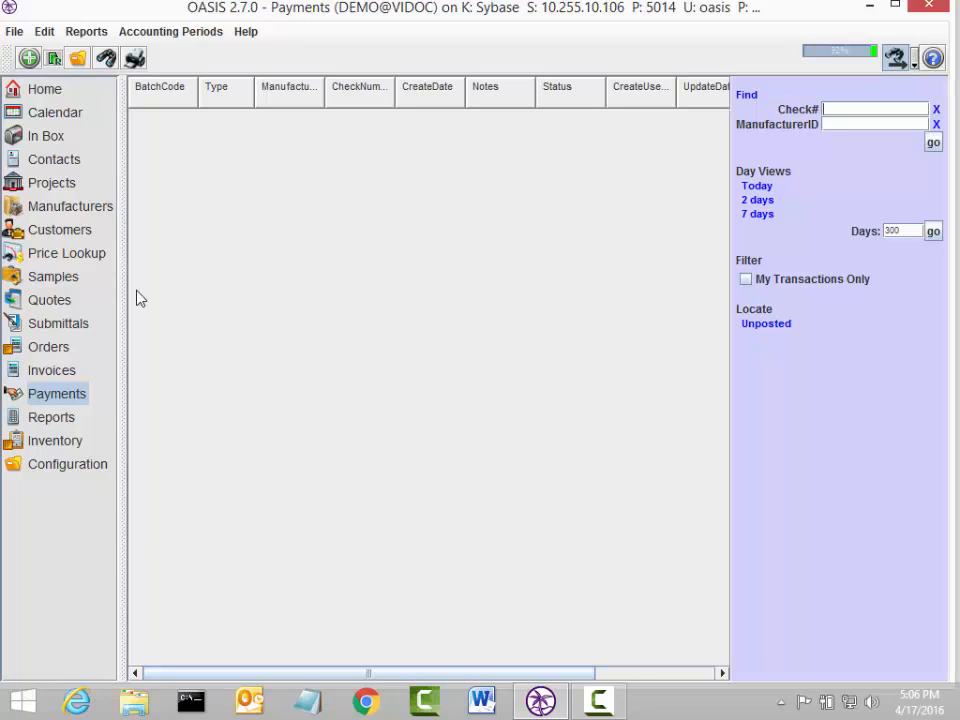
Locate the disputed invoices and open invoice VI234234.
{"action": "left_click", "coordinate": [66, 371]}
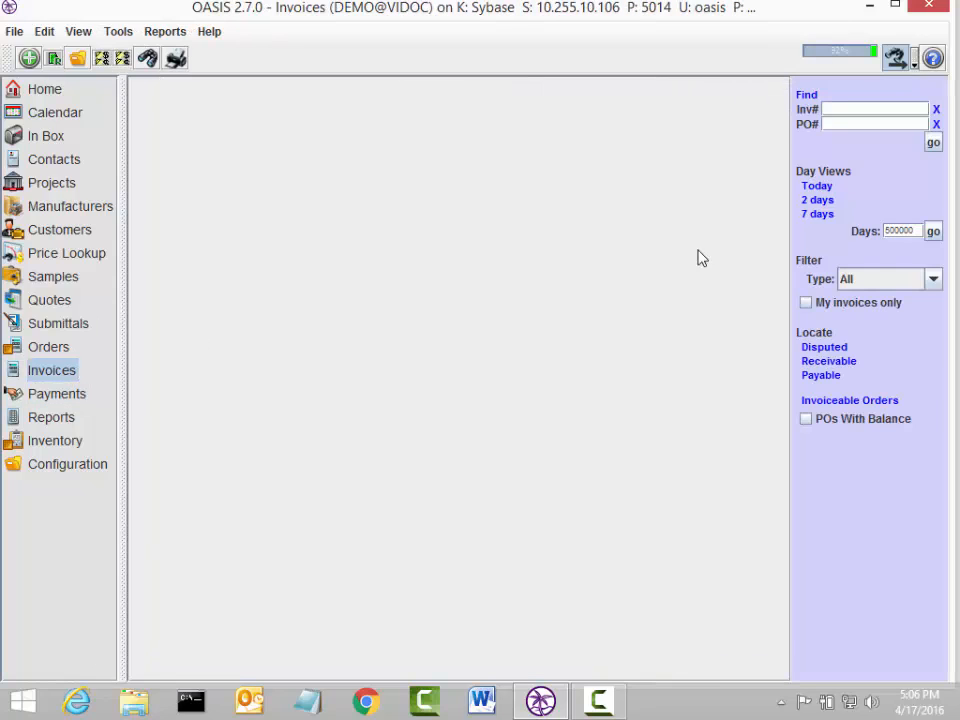
{"action": "left_click", "coordinate": [808, 348]}
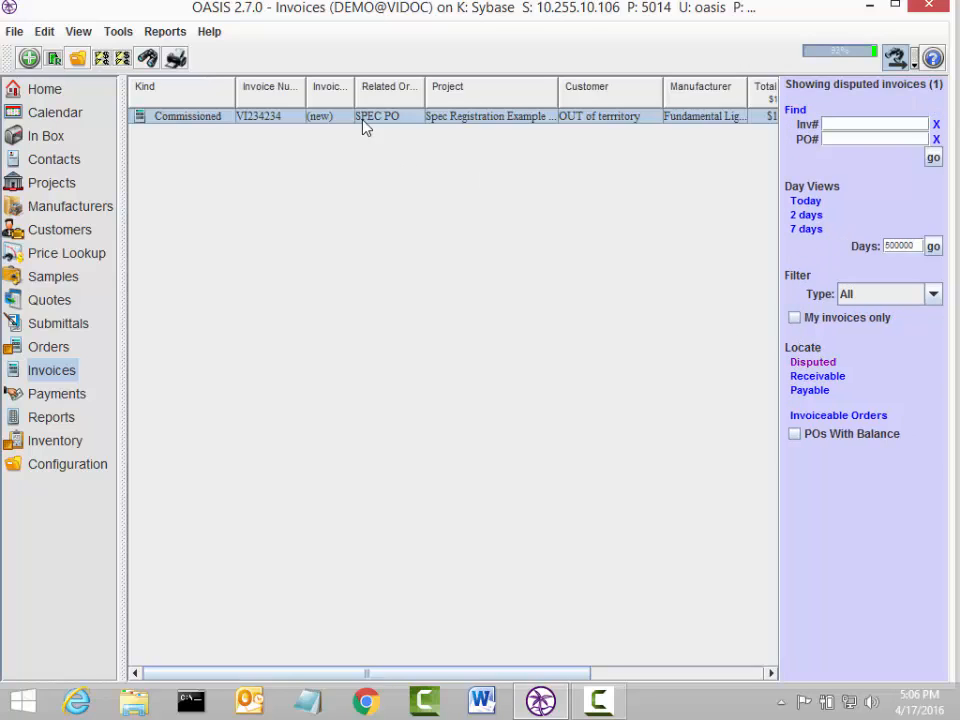
{"action": "double_click", "coordinate": [447, 117]}
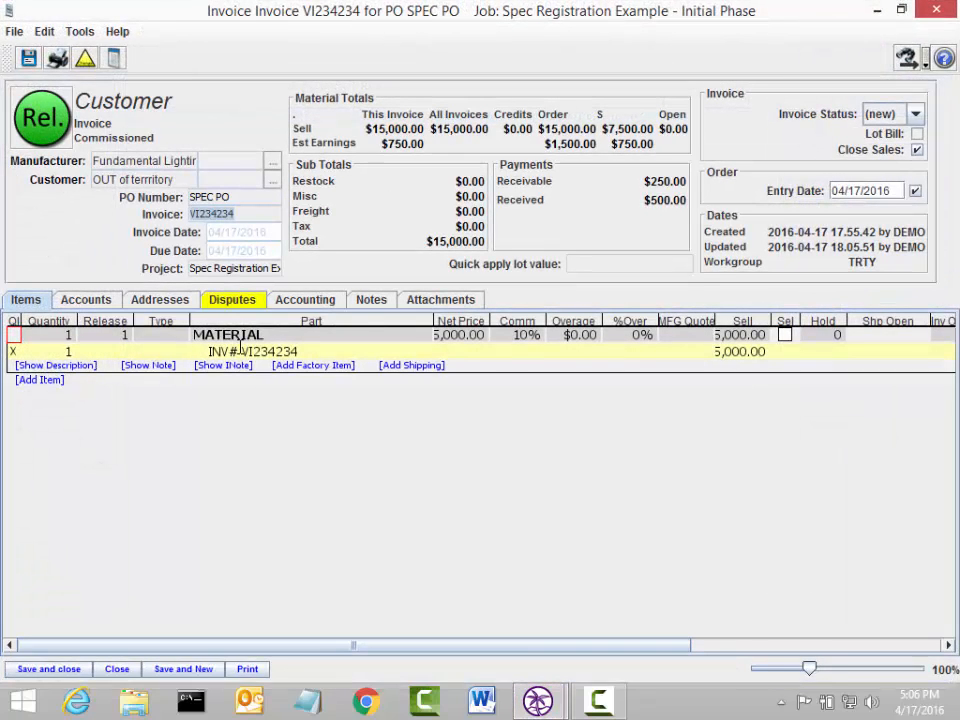
Add the line "did we get the overage??" below the existing dispute note of invoice VI234234.
{"action": "left_click", "coordinate": [236, 301]}
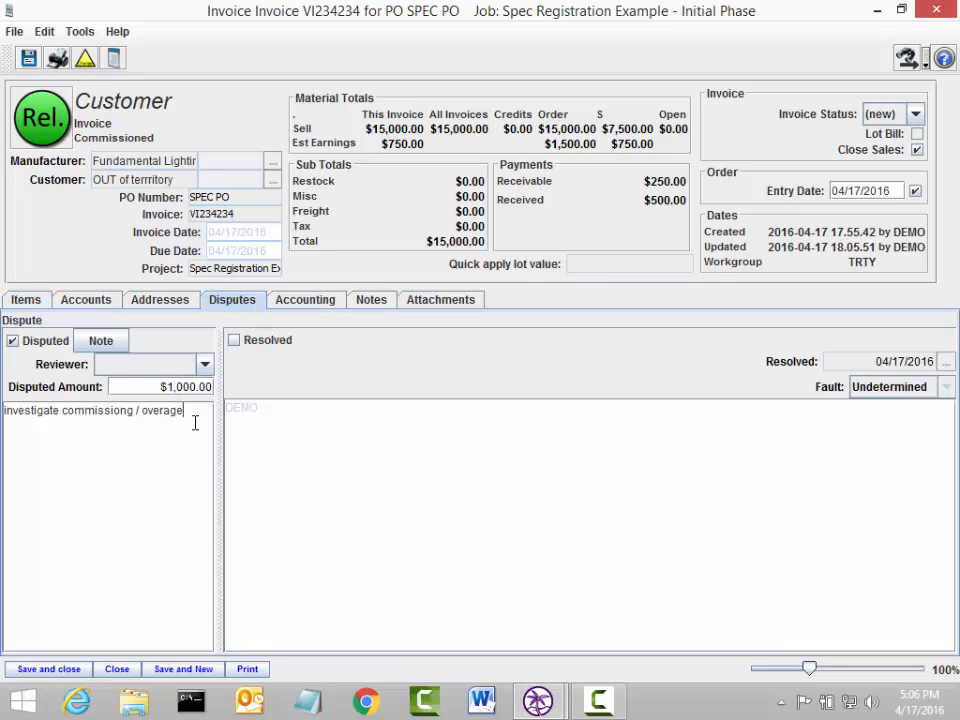
{"action": "left_click", "coordinate": [66, 421]}
{"action": "key", "text": "Return"}
{"action": "key", "text": "Return"}
{"action": "type", "text": "did we b"}
{"action": "type", "text": "et the "}
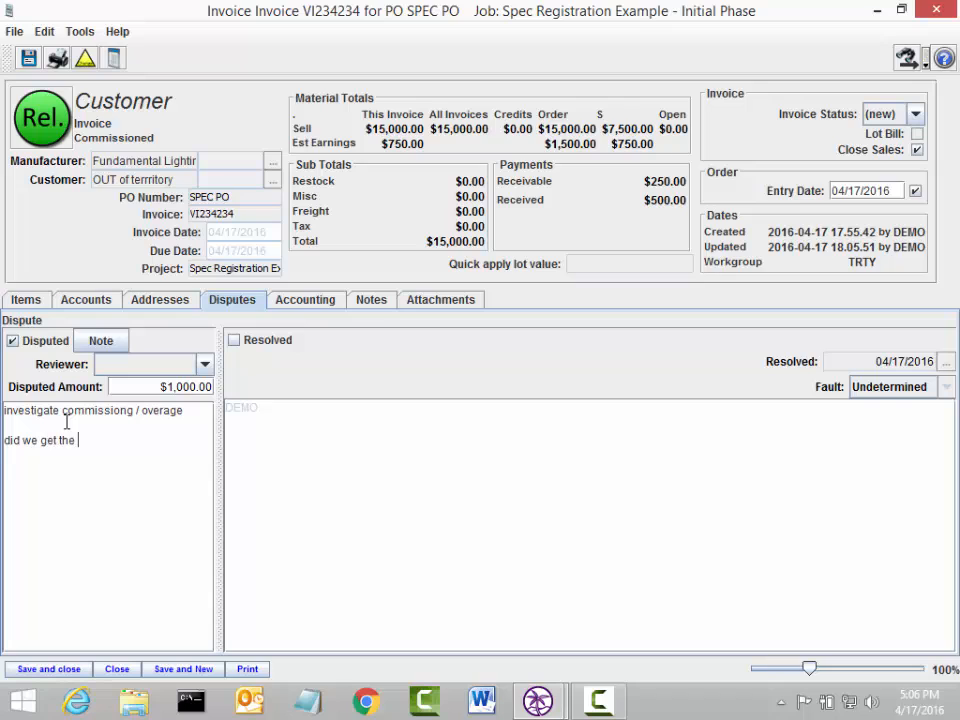
{"action": "type", "text": "overage??"}
Generate the invoice commission request to Fundamental Lighting as a message and review its commission figures, notes and line items.
{"action": "left_click", "coordinate": [102, 341]}
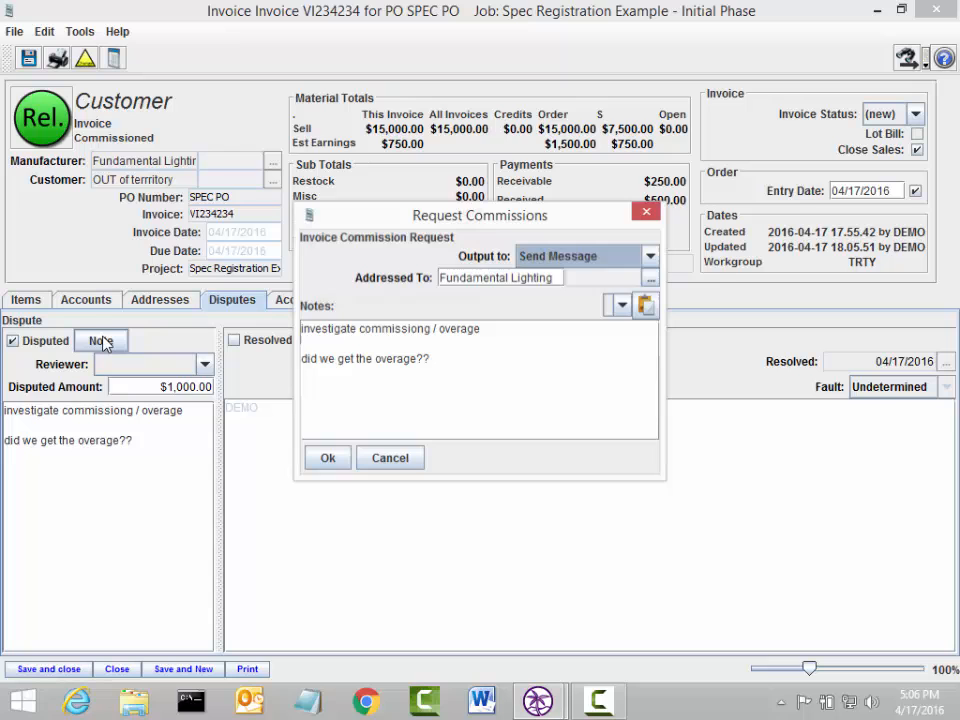
{"action": "left_click", "coordinate": [348, 458]}
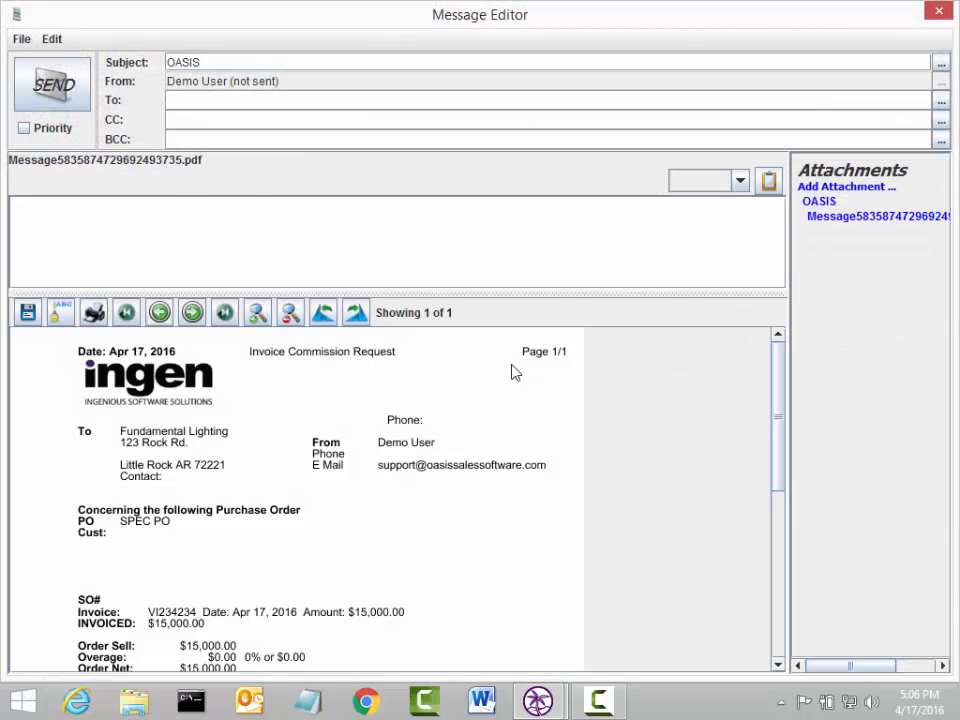
{"action": "left_click_drag", "start_coordinate": [783, 413], "coordinate": [690, 465]}
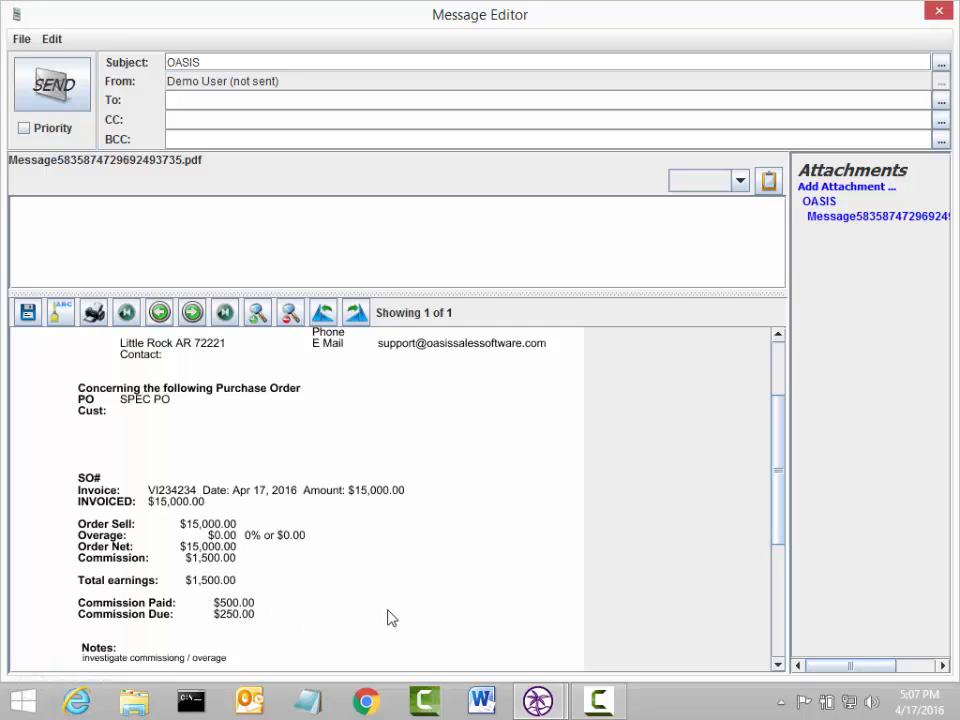
{"action": "scroll", "coordinate": [775, 524], "scroll_direction": "down", "scroll_amount": 1}
{"action": "left_click_drag", "start_coordinate": [775, 524], "coordinate": [778, 568]}
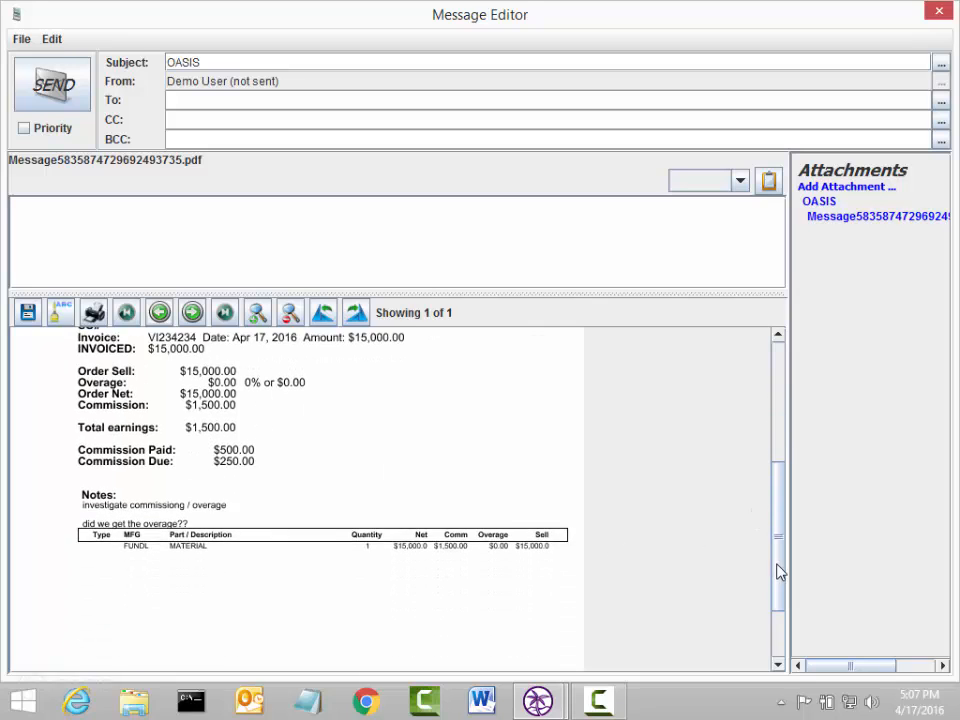
Enter the recipient, send the commission request, and accept the Invoice Dispute Follow-up reminder for 04/22/2016.
{"action": "left_click", "coordinate": [178, 108]}
{"action": "type", "text": "brian"}
{"action": "left_click", "coordinate": [190, 118]}
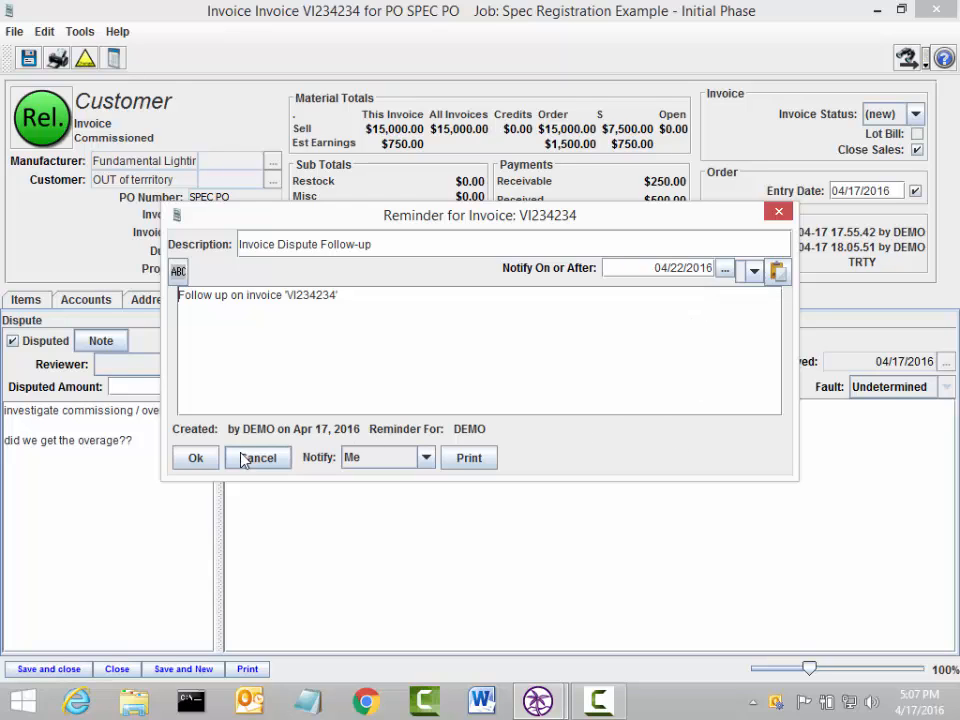
{"action": "left_click", "coordinate": [209, 460]}
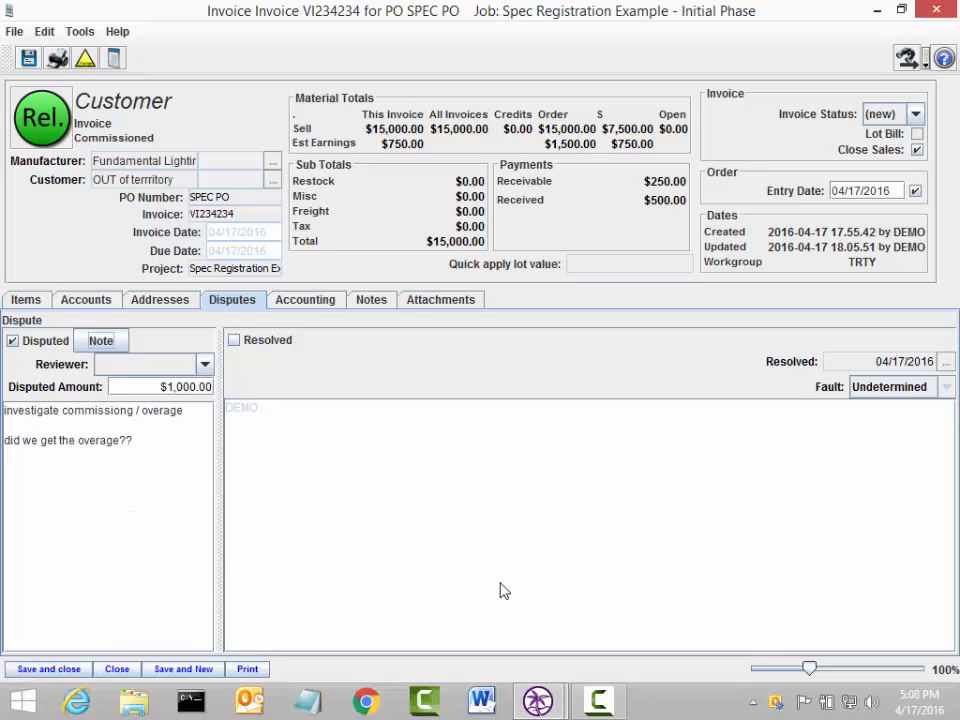
Mark the dispute as resolved with the resolution note "our records were incorrect.", then save and close the invoice.
{"action": "left_click", "coordinate": [285, 342]}
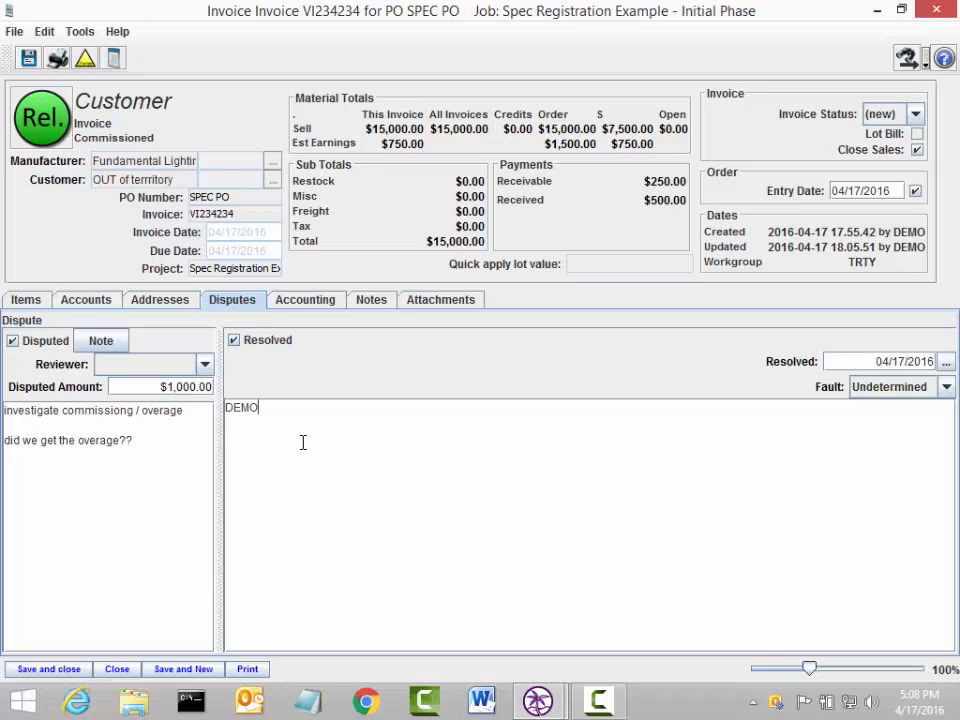
{"action": "left_click_drag", "start_coordinate": [294, 439], "coordinate": [127, 400]}
{"action": "type", "text": "our a"}
{"action": "key", "text": "BackSpace"}
{"action": "key", "text": "BackSpace"}
{"action": "key", "text": "BackSpace"}
{"action": "key", "text": "BackSpace"}
{"action": "key", "text": "BackSpace"}
{"action": "type", "text": "our records were incorrect."}
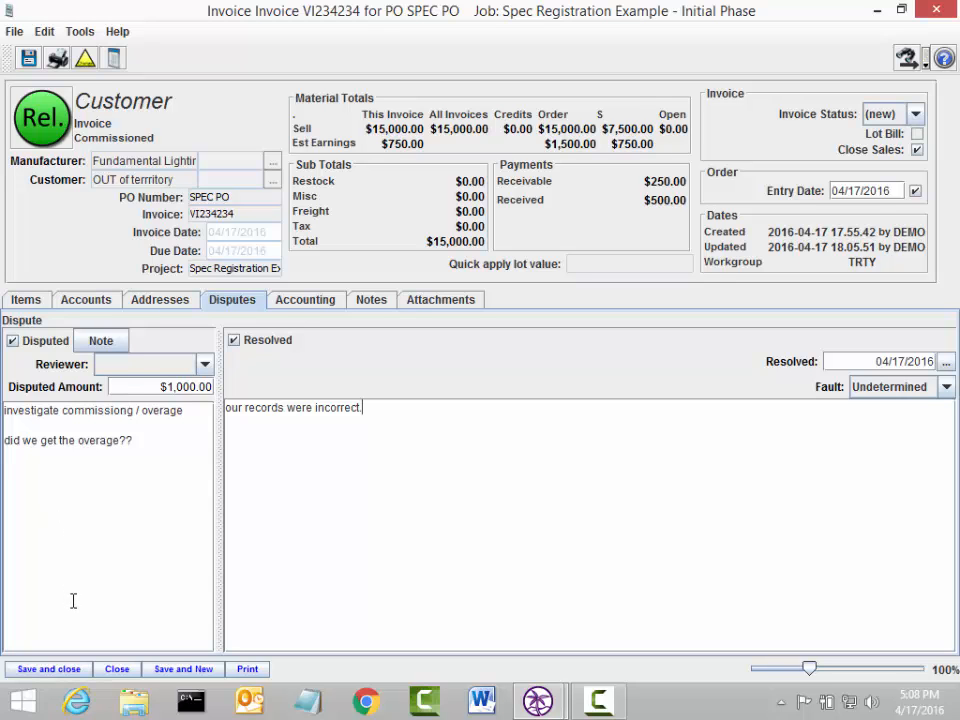
{"action": "left_click", "coordinate": [40, 670]}
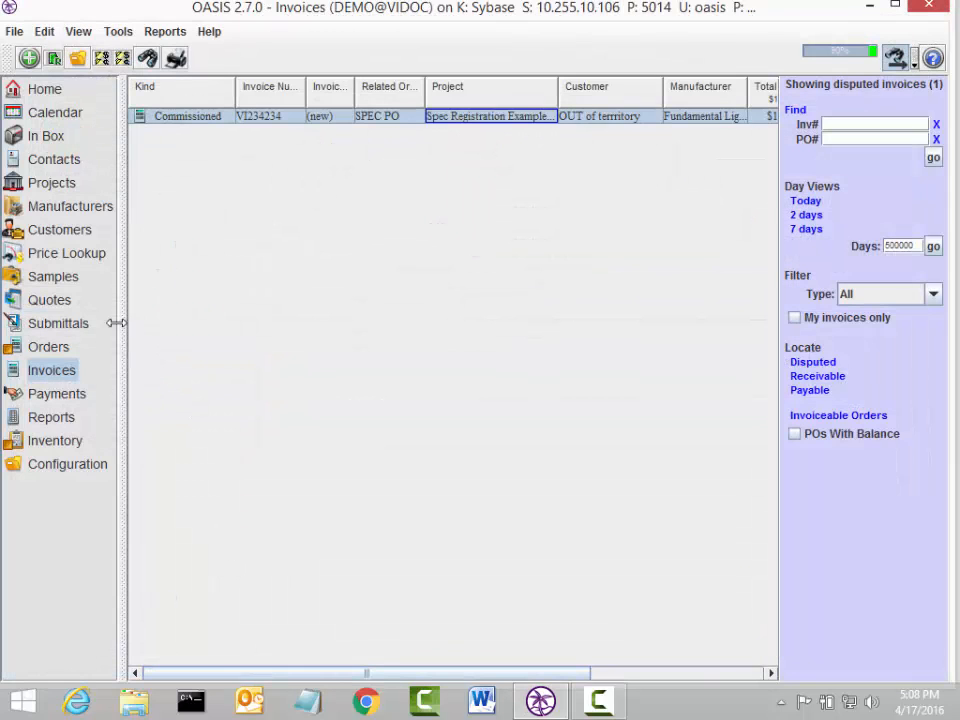